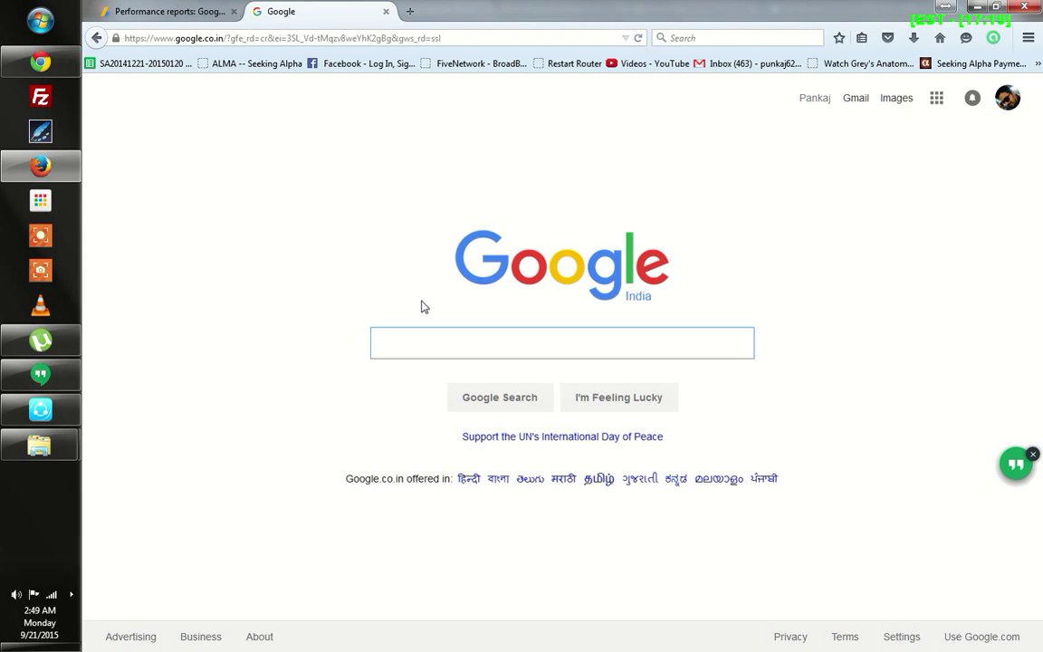
Step: Select the browser address bar to enter the YouTube address
{"action": "key", "text": "ctrl+l"}
{"action": "type", "text": "y"}
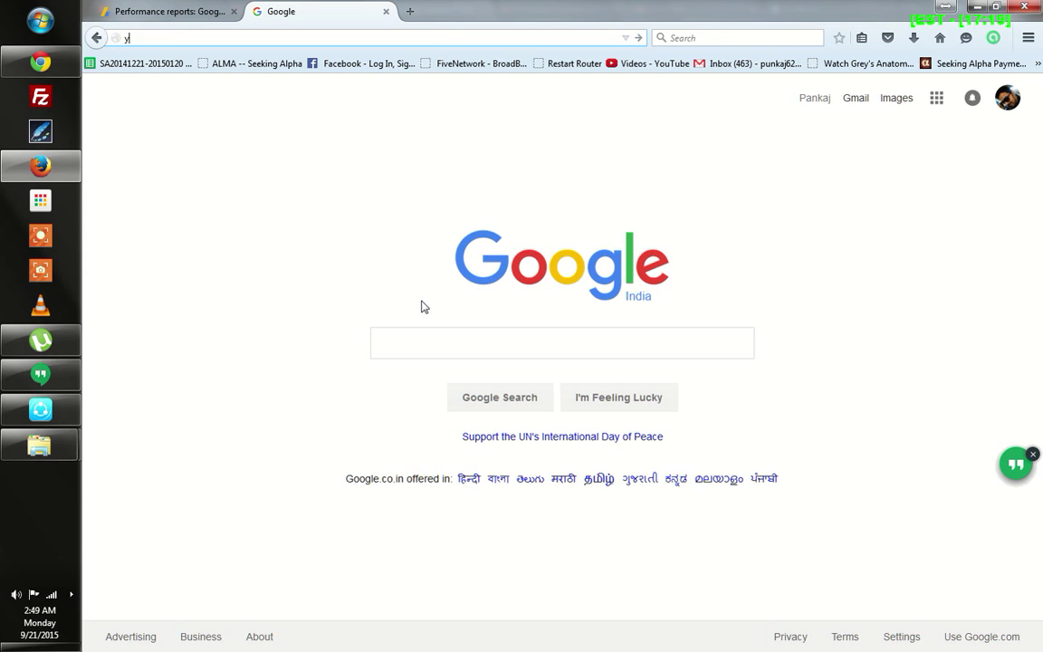
{"action": "type", "text": "ou"}
Step: Open youtube.com and search for 'do the harlem shake'
{"action": "key", "text": "Return"}
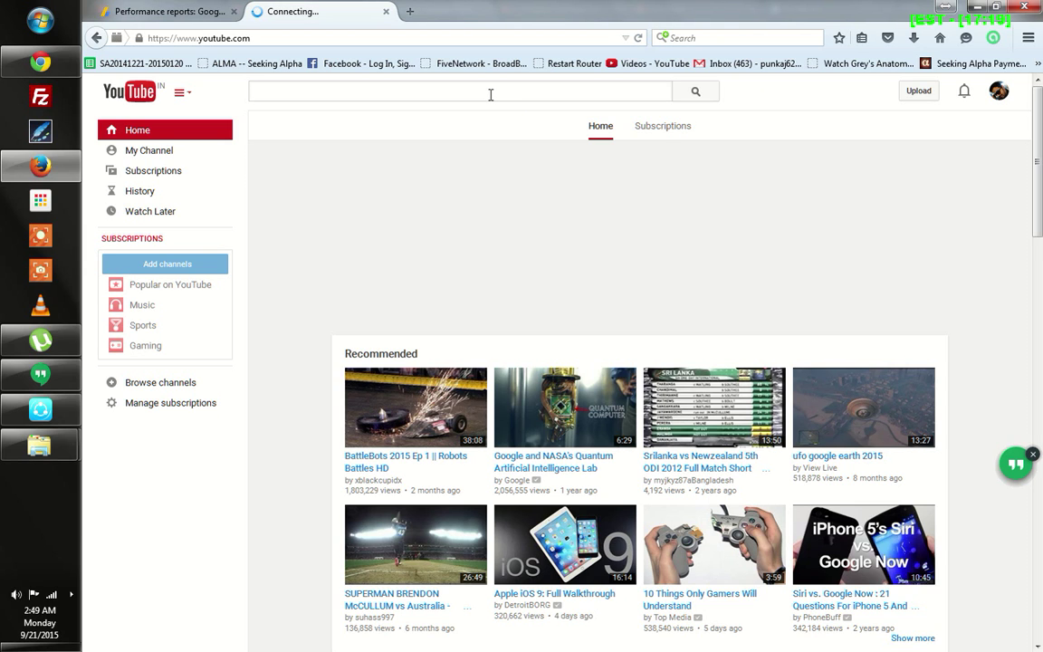
{"action": "type", "text": "do"}
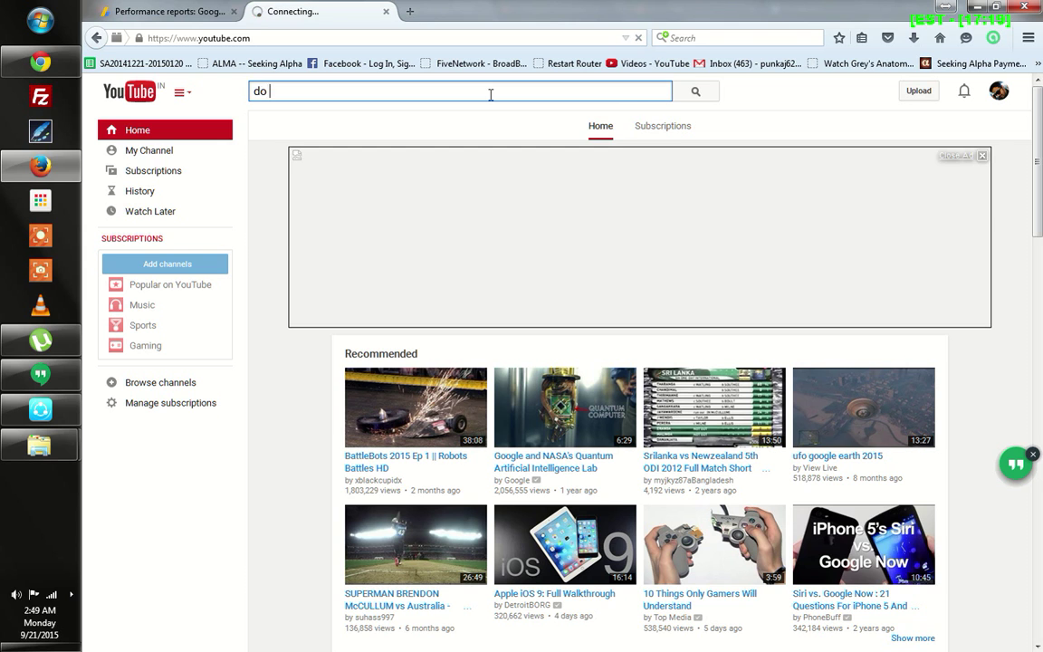
{"action": "type", "text": " the "}
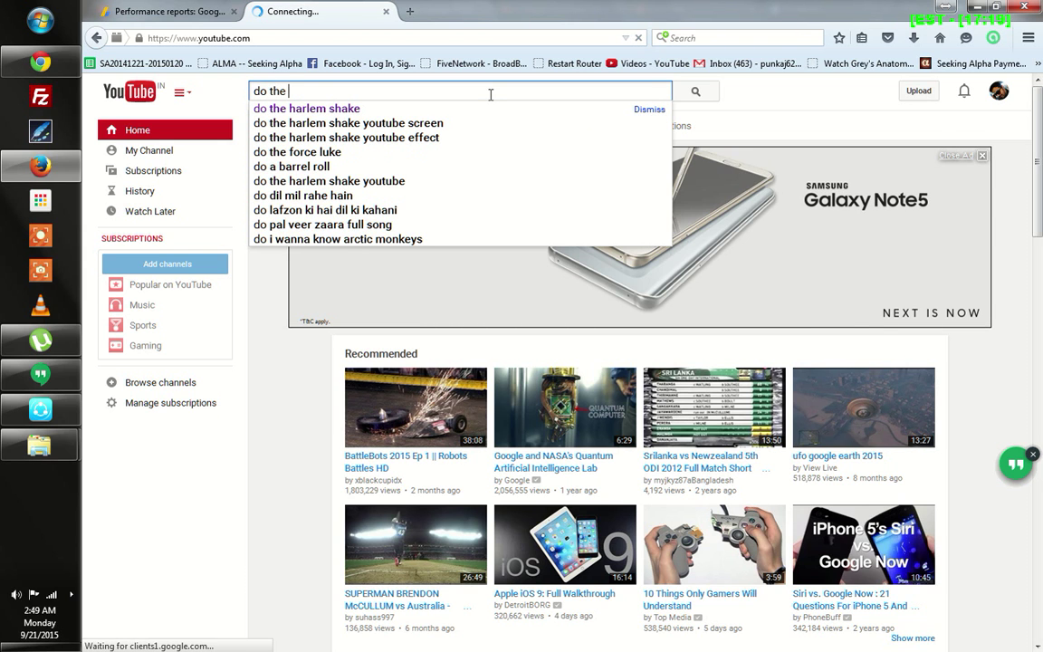
{"action": "type", "text": "harlem shake"}
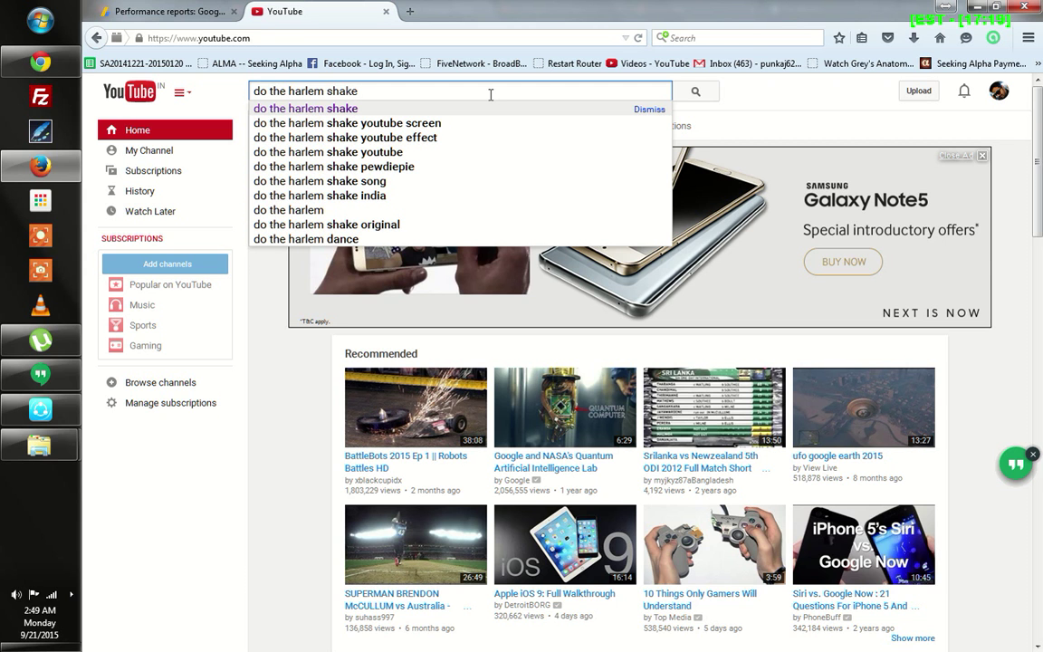
{"action": "key", "text": "Return"}
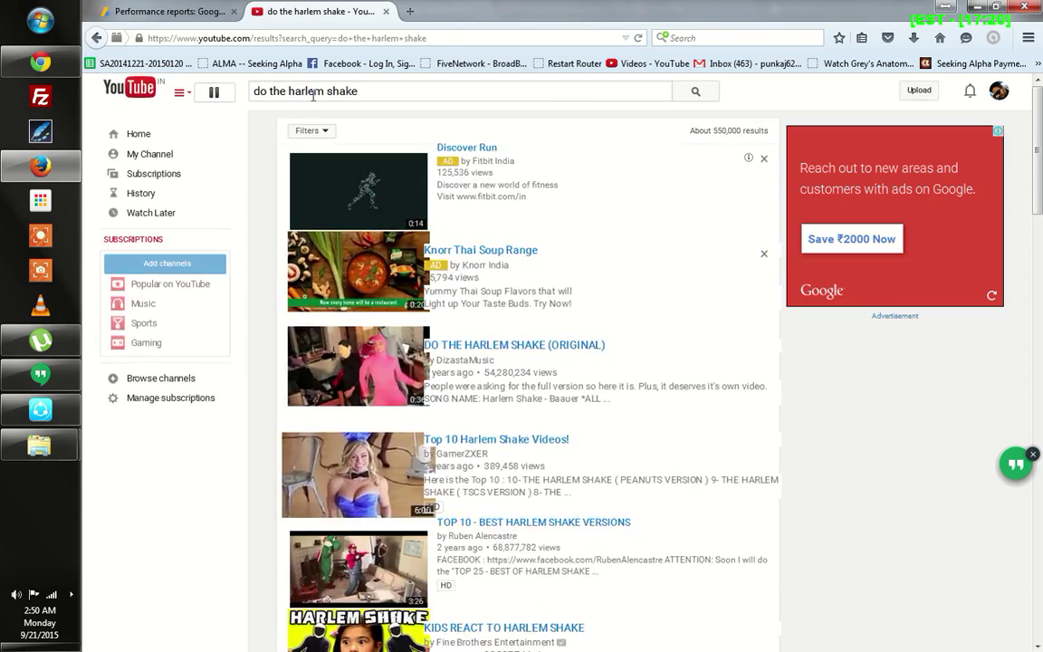
{"action": "scroll", "coordinate": [514, 554], "scroll_direction": "down", "scroll_amount": 3}
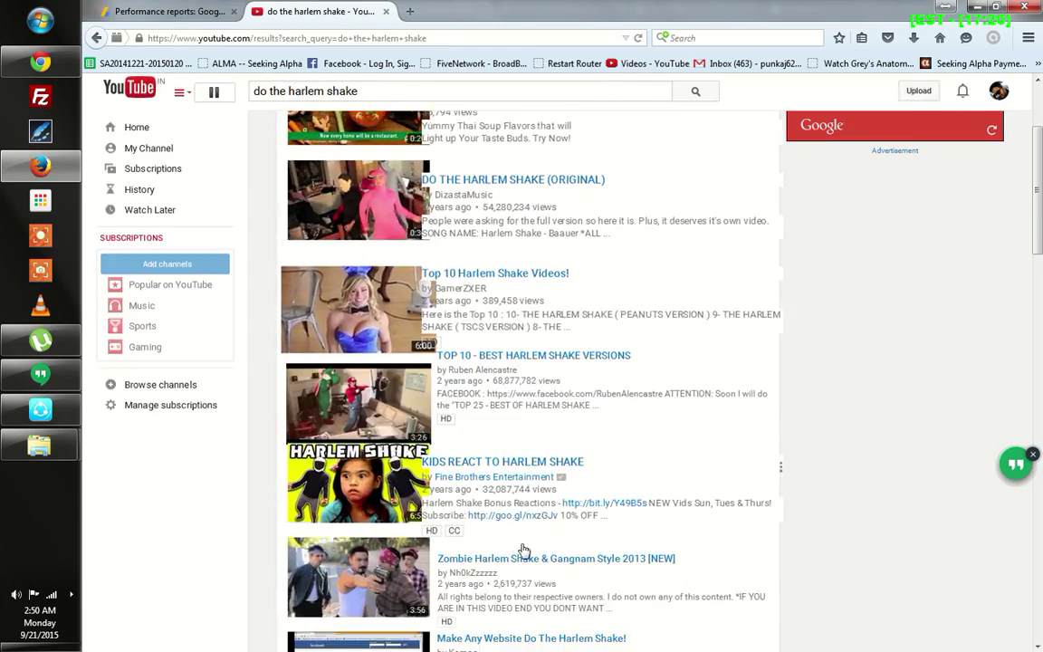
{"action": "scroll", "coordinate": [516, 554], "scroll_direction": "up", "scroll_amount": 2}
{"action": "scroll", "coordinate": [539, 552], "scroll_direction": "up", "scroll_amount": 2}
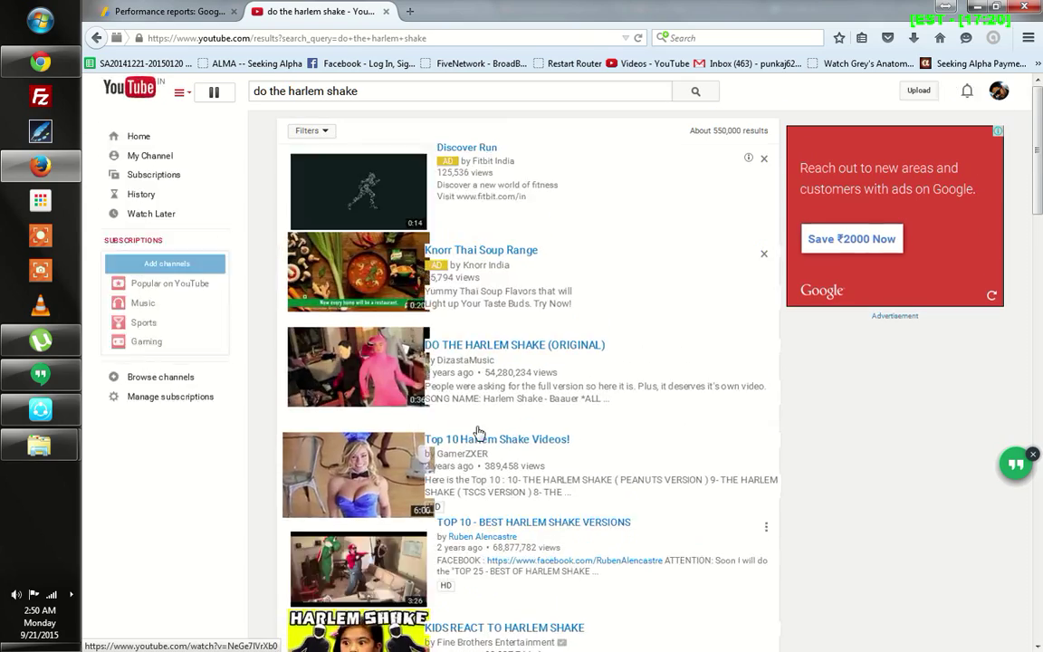